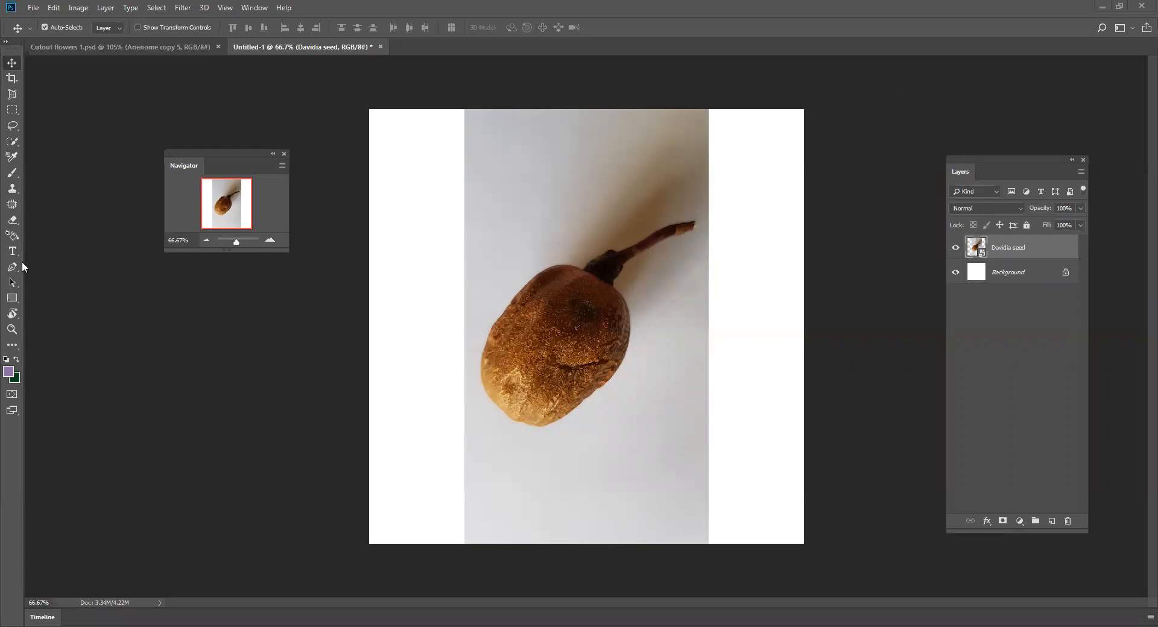
# - Rasterize the Davidia seed layer
pyautogui.rightClick(1017, 251)
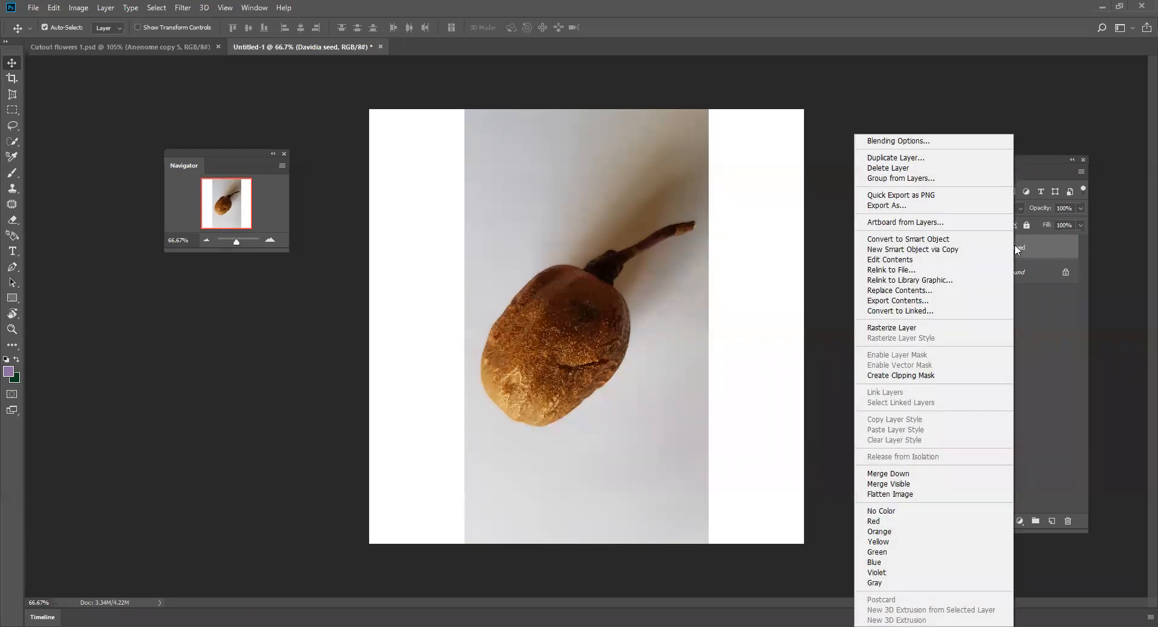
pyautogui.click(905, 334)
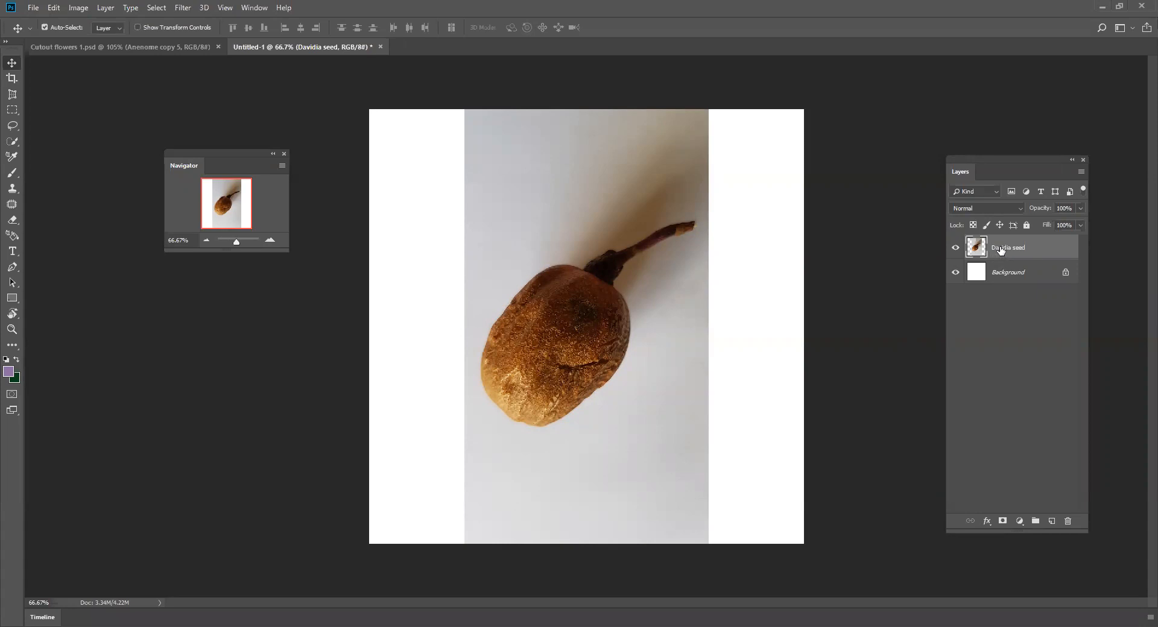
# - Duplicate the Davidia seed layer under its default copy name and hide the original layer
pyautogui.rightClick(1000, 247)
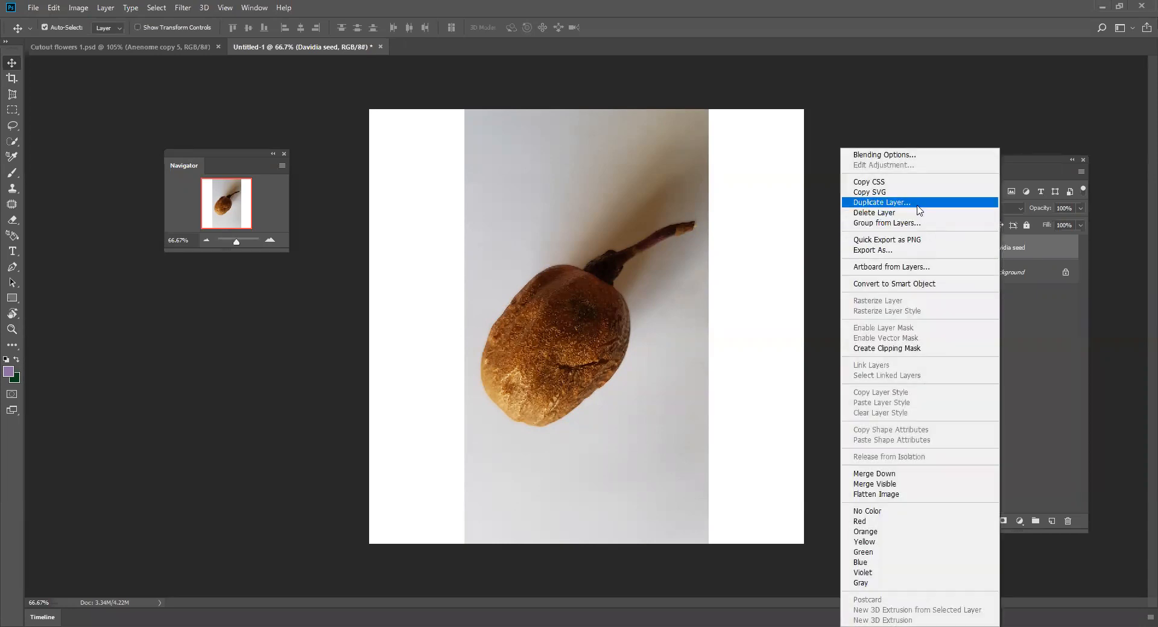
pyautogui.click(882, 202)
pyautogui.click(680, 179)
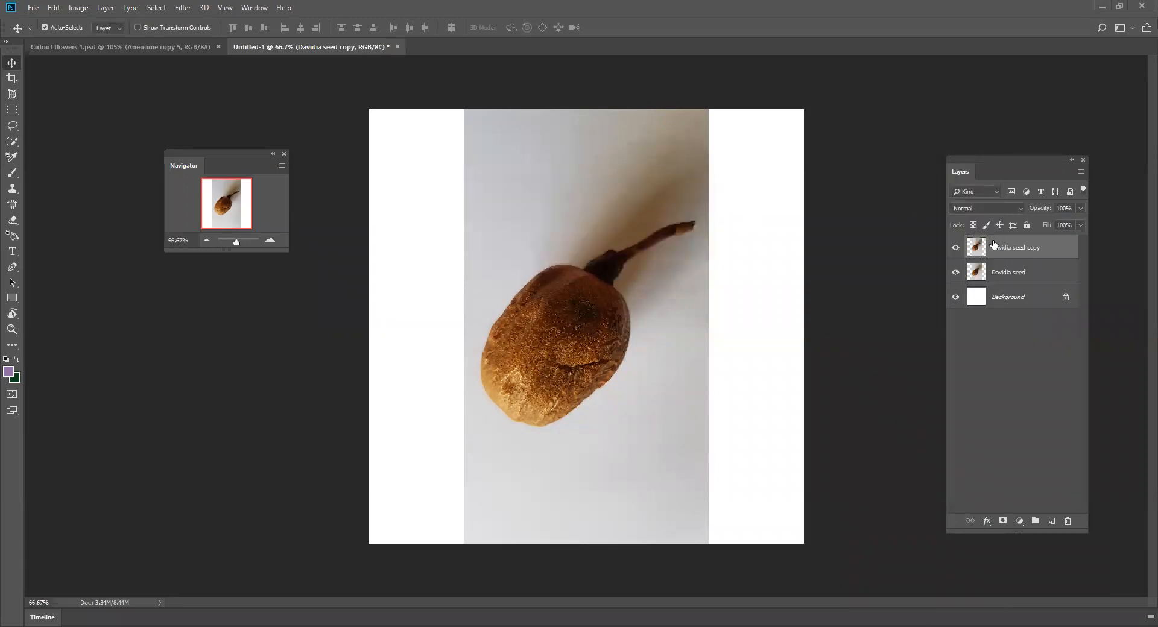
pyautogui.click(957, 273)
# - Trace a rough closed Pen path around the seed and its stem on the Davidia seed copy layer
pyautogui.moveTo(236, 247); pyautogui.dragTo(239, 246)
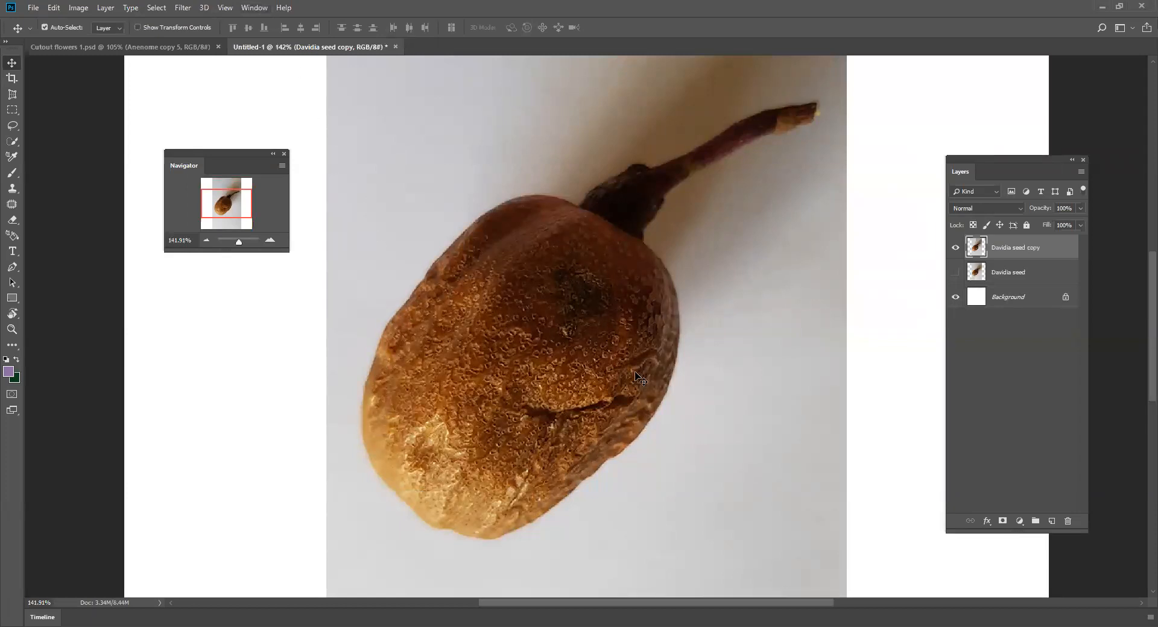
pyautogui.click(12, 268)
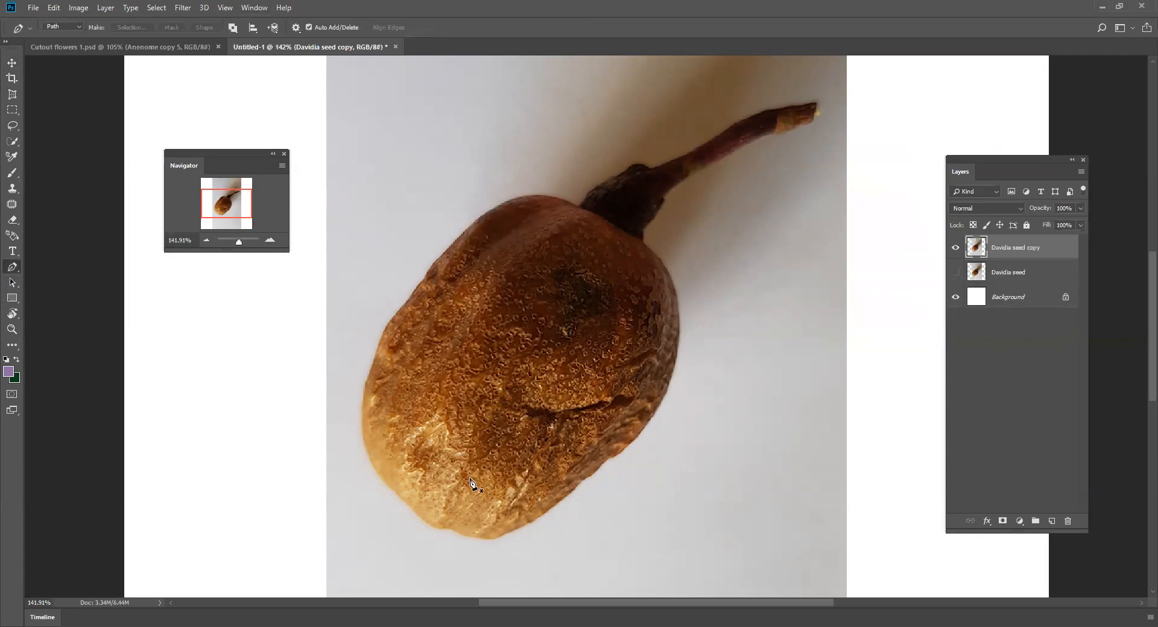
pyautogui.click(396, 491)
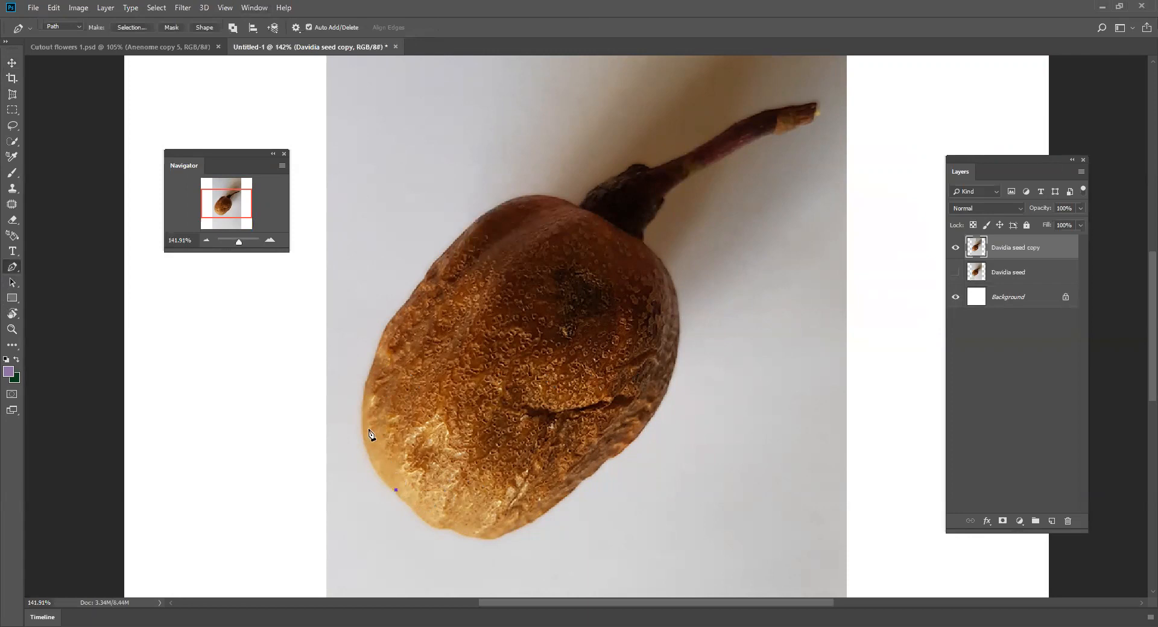
pyautogui.click(408, 298)
pyautogui.click(579, 208)
pyautogui.click(651, 170)
pyautogui.click(816, 105)
pyautogui.click(813, 120)
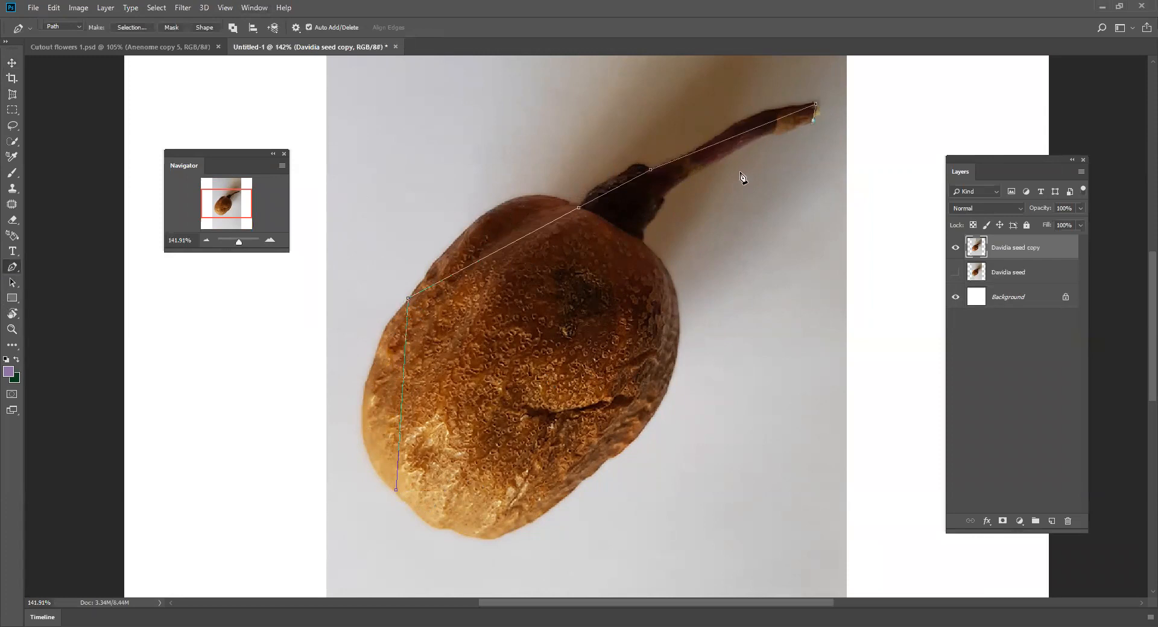
pyautogui.click(665, 199)
pyautogui.click(677, 355)
pyautogui.click(609, 457)
pyautogui.click(495, 539)
pyautogui.click(397, 490)
# - Add an anchor point on the seed's upper-left path segment and curve it to match the seed's shoulder
pyautogui.click(534, 232)
pyautogui.moveTo(533, 233); pyautogui.dragTo(506, 204)
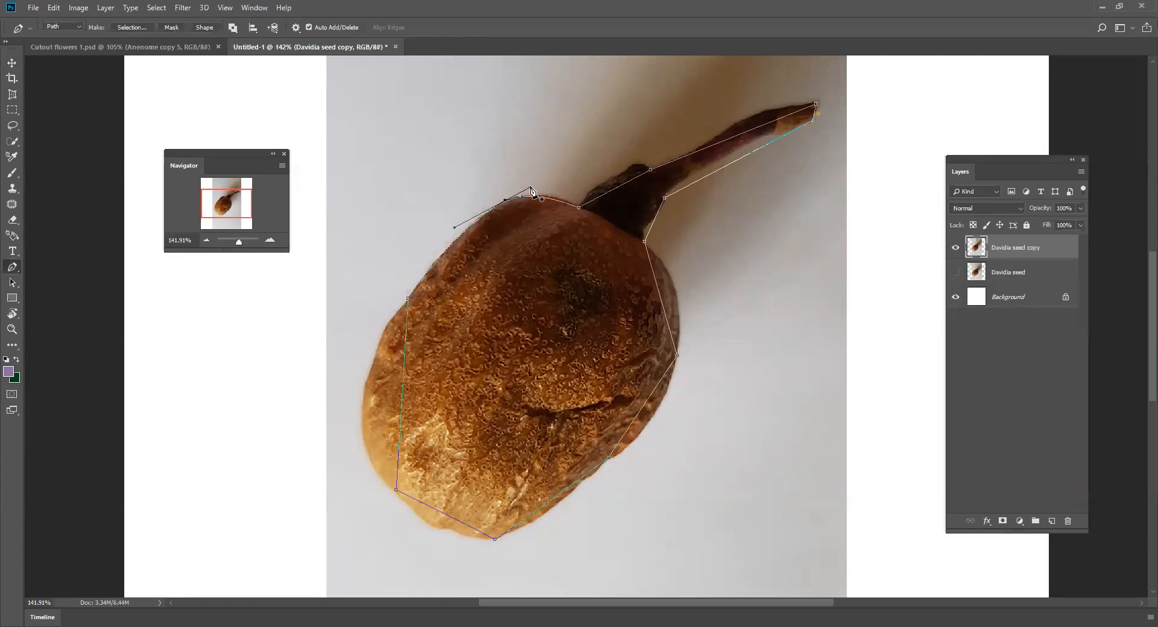
pyautogui.moveTo(530, 186); pyautogui.dragTo(541, 183)
# - Add anchor points along the seed's right side and pull the path out to its curved edge
pyautogui.click(663, 302)
pyautogui.moveTo(661, 299); pyautogui.dragTo(675, 288)
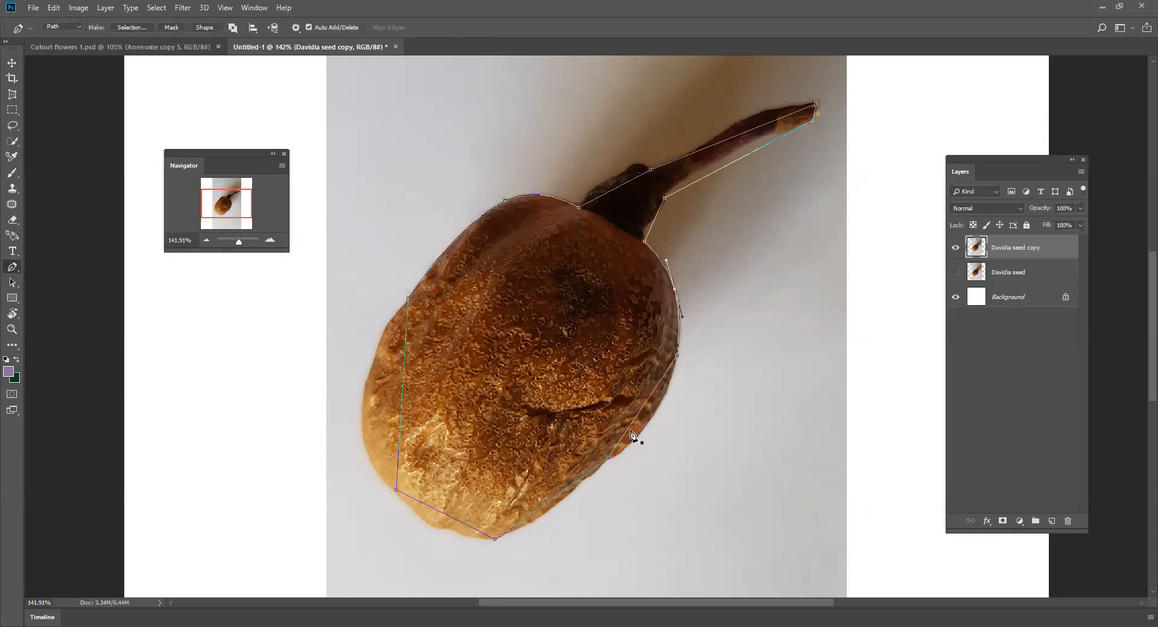
pyautogui.click(638, 415)
pyautogui.moveTo(639, 415); pyautogui.dragTo(647, 425)
# - Reshape the path along the seed's lower and left edges with added and adjusted anchor points
pyautogui.moveTo(553, 502); pyautogui.dragTo(555, 506)
pyautogui.moveTo(438, 513); pyautogui.dragTo(433, 527)
pyautogui.moveTo(396, 492); pyautogui.dragTo(393, 494)
pyautogui.moveTo(400, 424); pyautogui.dragTo(364, 429)
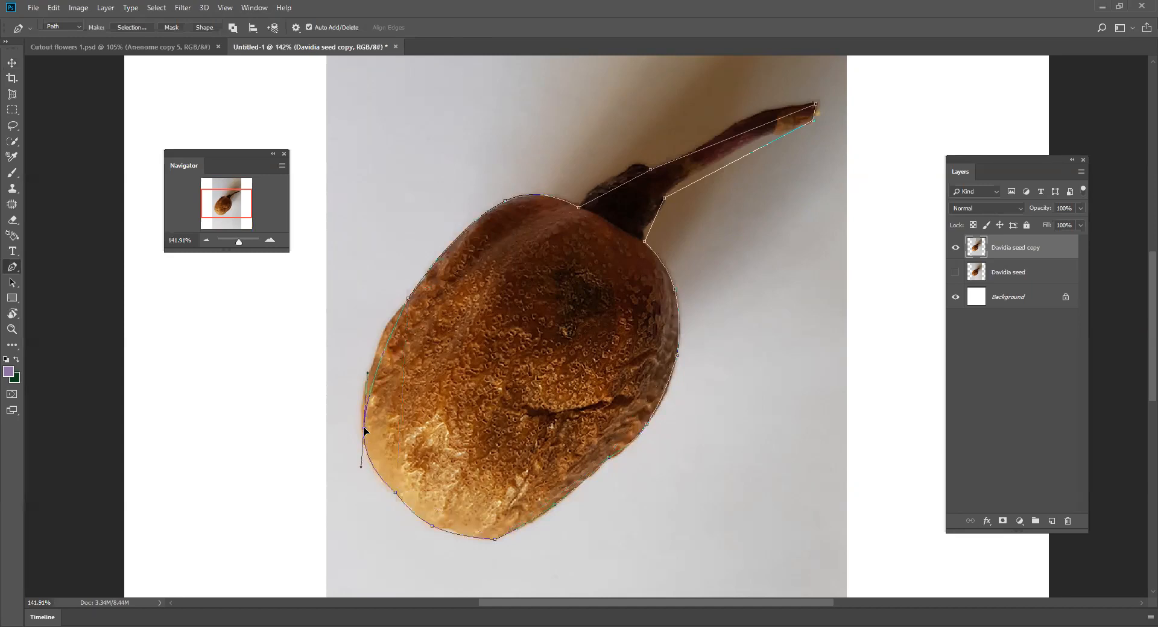
pyautogui.click(381, 345)
pyautogui.click(369, 392)
pyautogui.moveTo(366, 393); pyautogui.dragTo(364, 392)
# - Fit the path to the underside of the stem and add an anchor point at the stem's base
pyautogui.moveTo(741, 157); pyautogui.dragTo(740, 146)
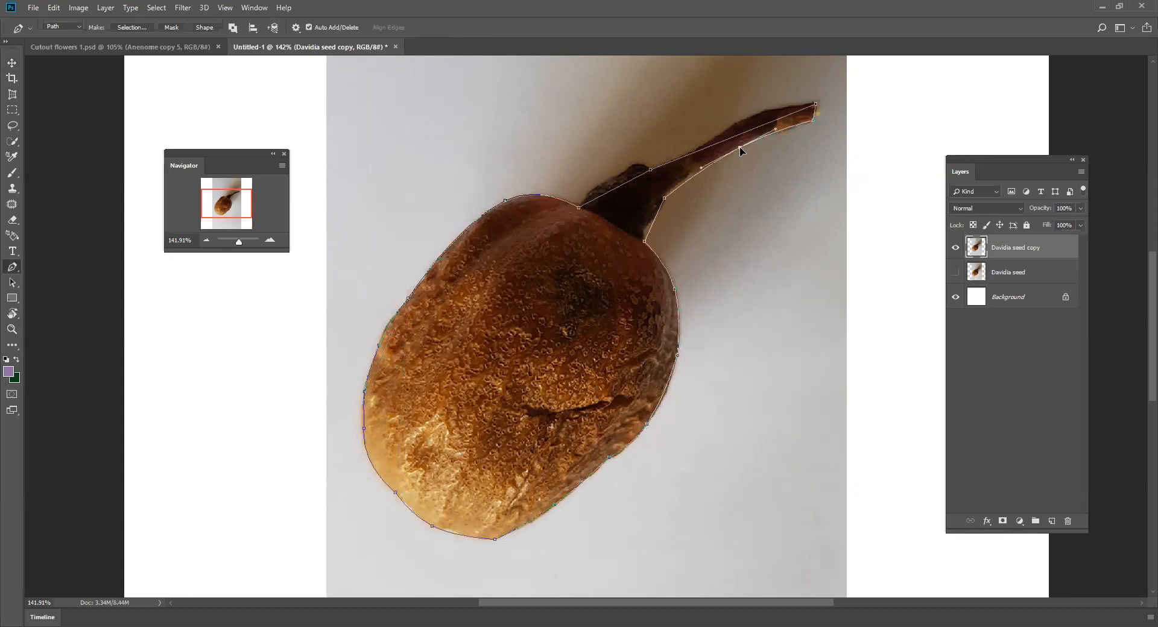
pyautogui.click(740, 148)
pyautogui.click(783, 131)
pyautogui.keyDown('ctrl'); pyautogui.click(783, 133); pyautogui.keyUp('ctrl')
pyautogui.click(655, 219)
# - Undo the last path adjustments where the stem meets the seed
pyautogui.click(54, 8)
pyautogui.click(67, 44)
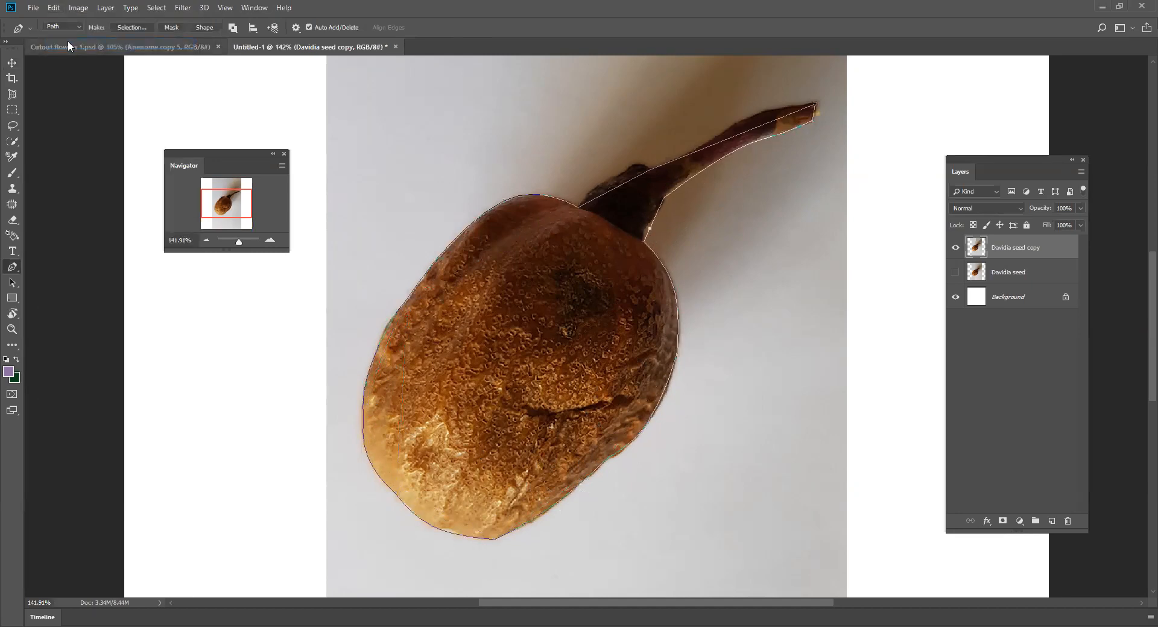
pyautogui.click(54, 9)
pyautogui.click(68, 44)
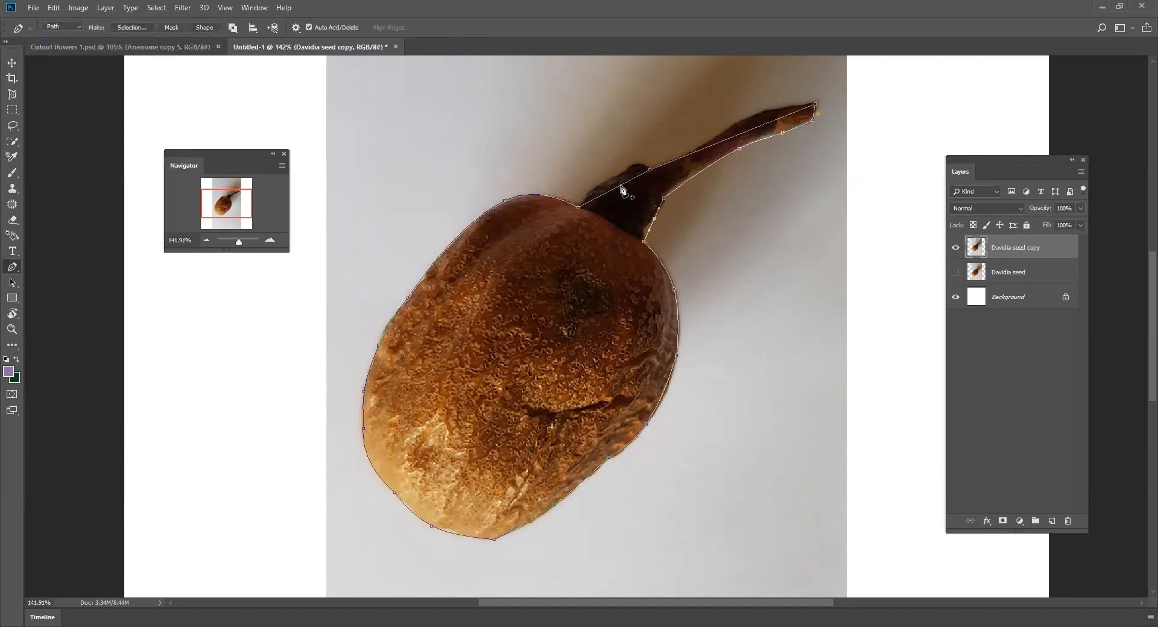
# - Curve the path along the upper edge of the stem and its dark base using added anchor points
pyautogui.moveTo(621, 186); pyautogui.dragTo(620, 175)
pyautogui.click(636, 172)
pyautogui.moveTo(636, 169); pyautogui.dragTo(637, 164)
pyautogui.click(750, 132)
pyautogui.moveTo(750, 132); pyautogui.dragTo(695, 149)
# - Refine the path along the seed's lower-right edge with additional anchor points
pyautogui.click(664, 395)
pyautogui.moveTo(664, 395); pyautogui.dragTo(667, 396)
pyautogui.keyDown('ctrl'); pyautogui.click(540, 517); pyautogui.keyUp('ctrl')
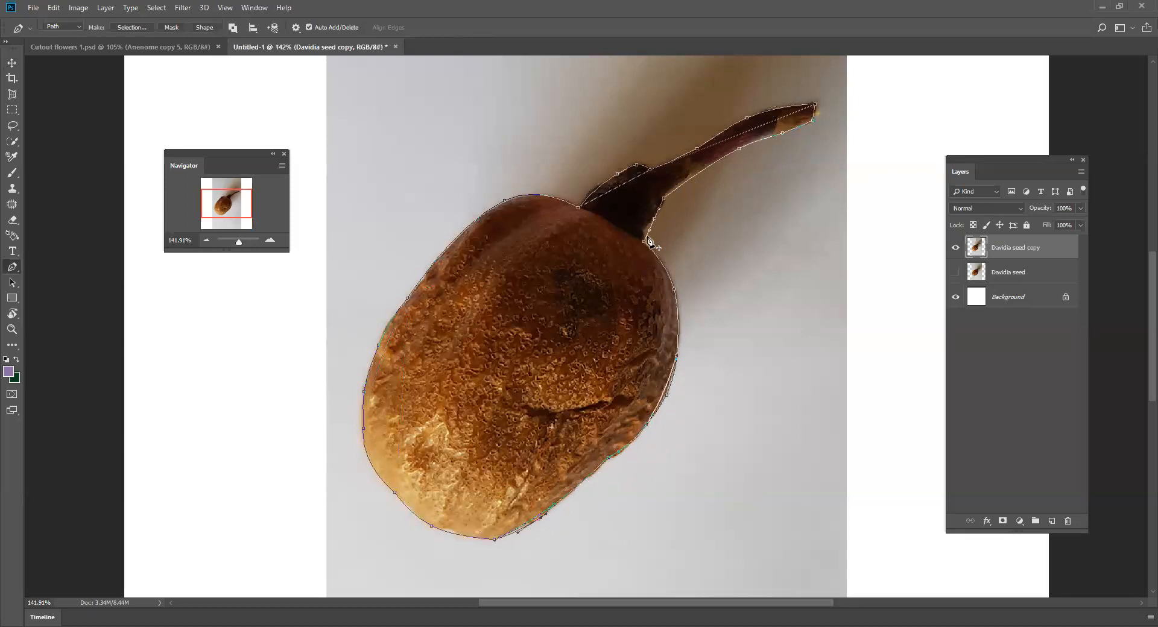
# - Add anchor points on the right side of the stem's base and fit the path closely to its contour
pyautogui.moveTo(240, 244); pyautogui.dragTo(243, 242)
pyautogui.moveTo(229, 204); pyautogui.dragTo(233, 197)
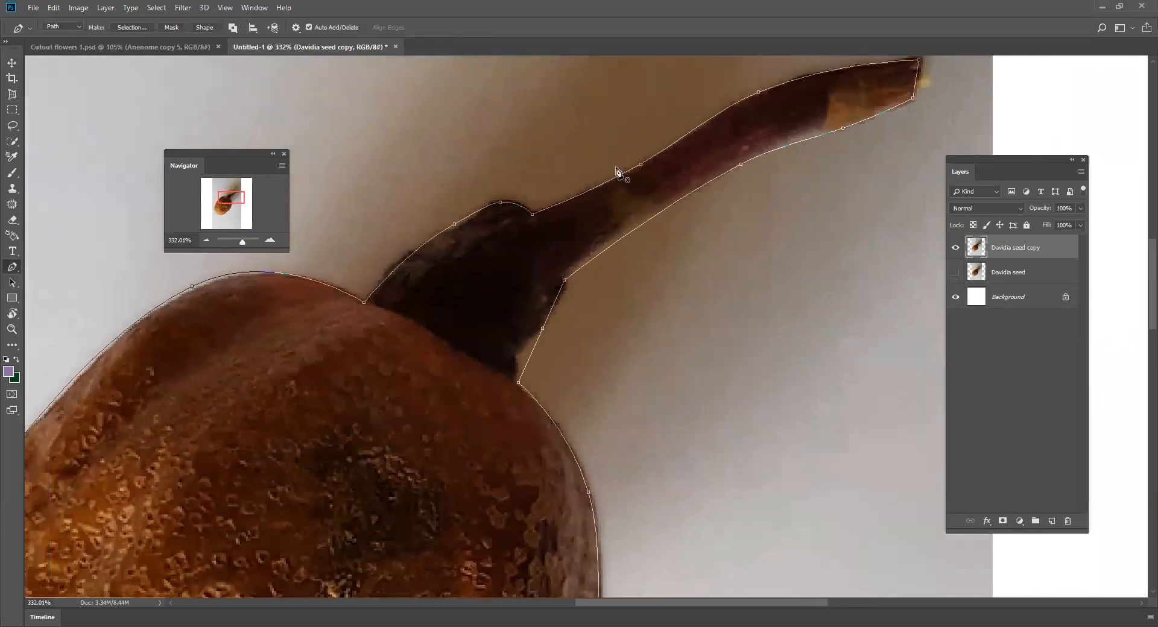
pyautogui.click(553, 308)
pyautogui.moveTo(552, 309); pyautogui.dragTo(556, 309)
pyautogui.click(530, 358)
pyautogui.moveTo(530, 359); pyautogui.dragTo(518, 355)
# - Convert the closed path around the seed and stem into a new anti-aliased selection
pyautogui.moveTo(242, 248); pyautogui.dragTo(238, 248)
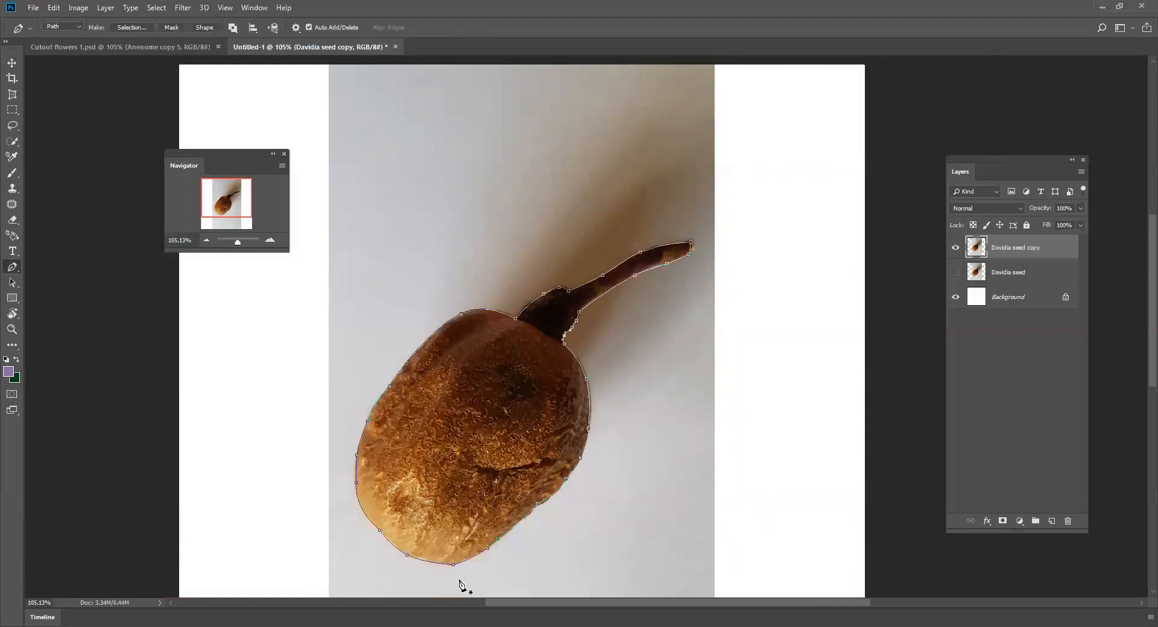
pyautogui.rightClick(571, 393)
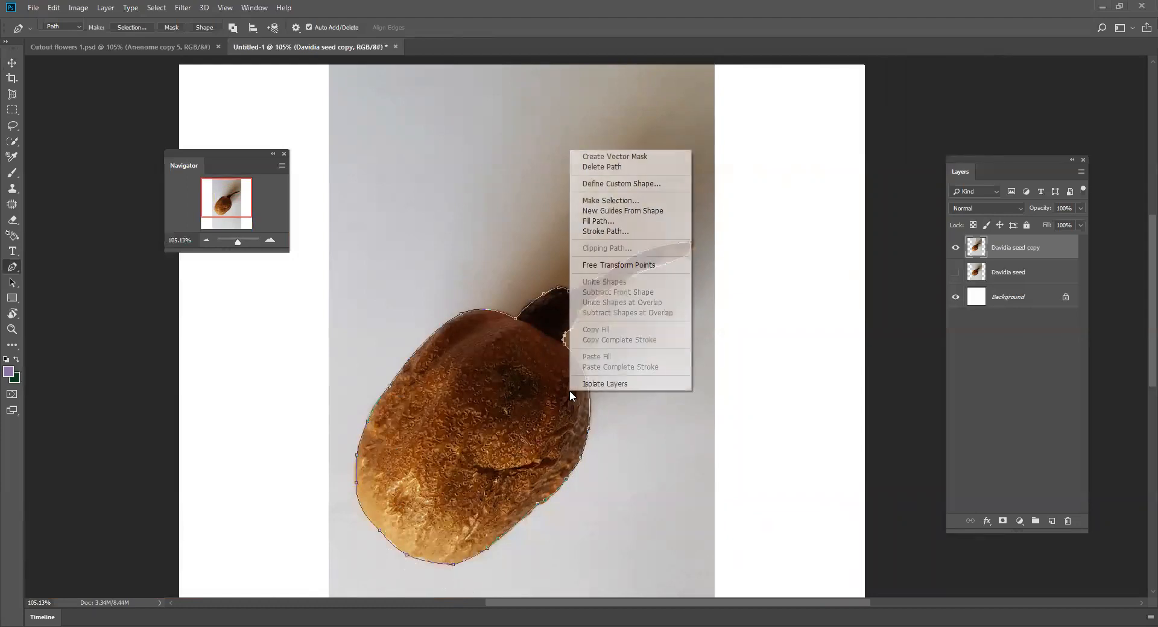
pyautogui.click(601, 205)
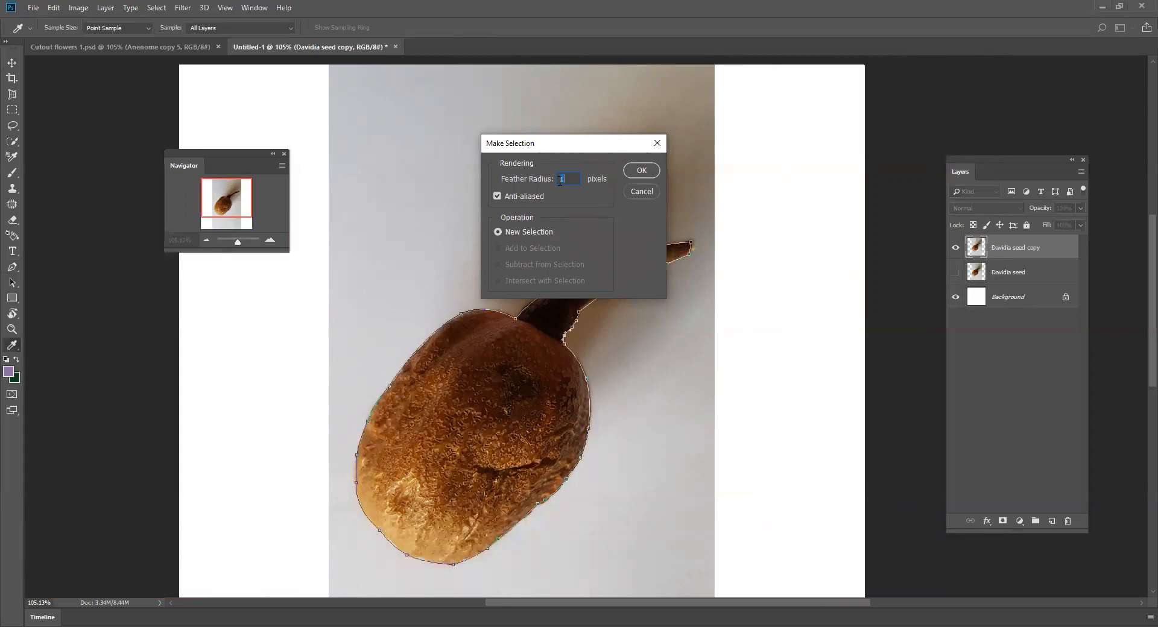
pyautogui.click(634, 172)
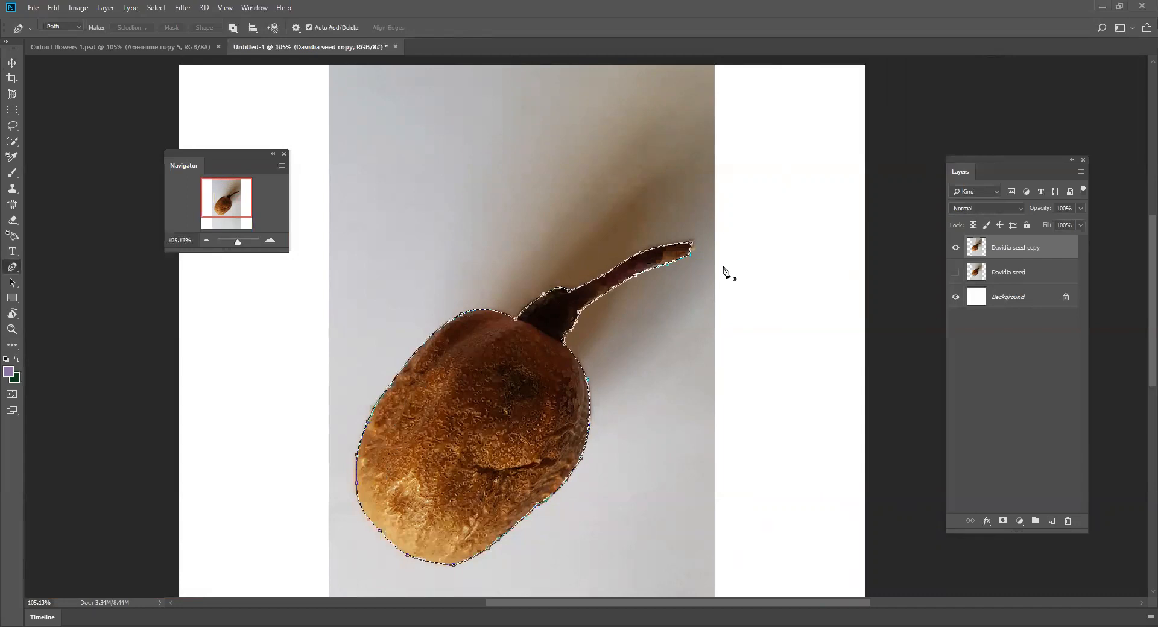
# - Invert the selection, delete the photo background around the seed, and deselect
pyautogui.click(157, 8)
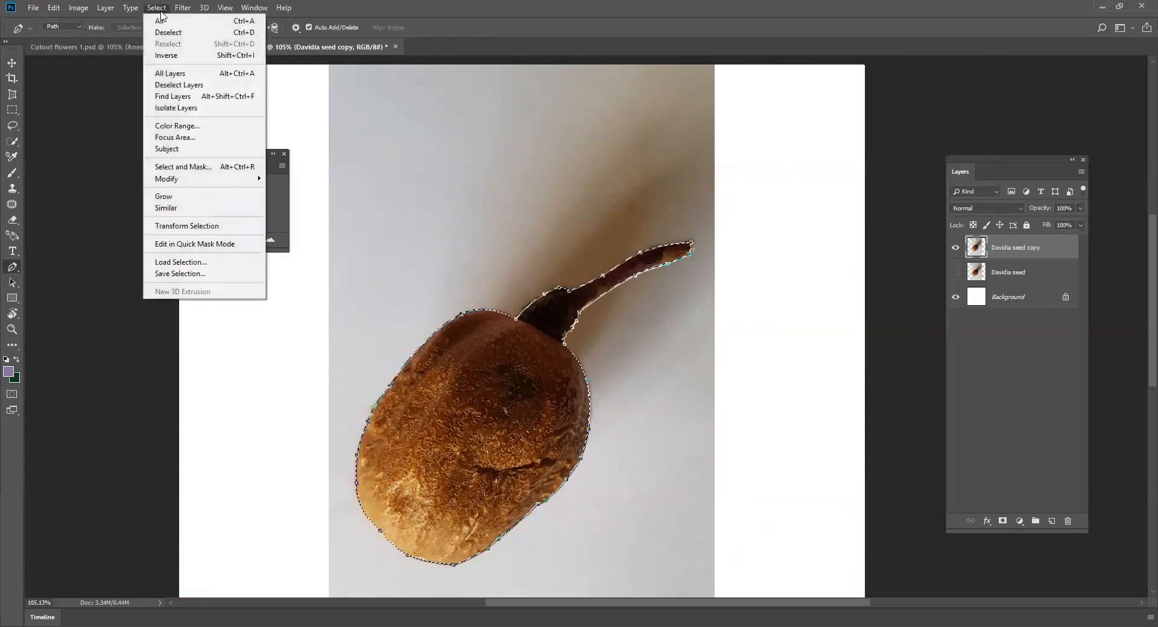
pyautogui.click(169, 55)
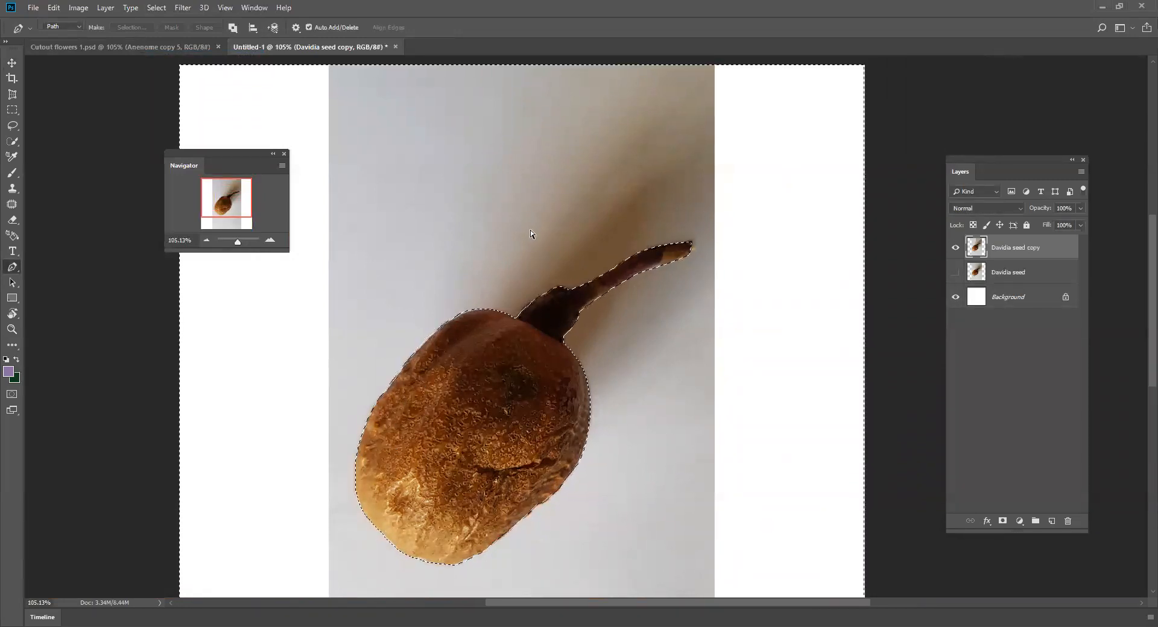
pyautogui.press('Delete')
pyautogui.hotkey('ctrl', 'd')
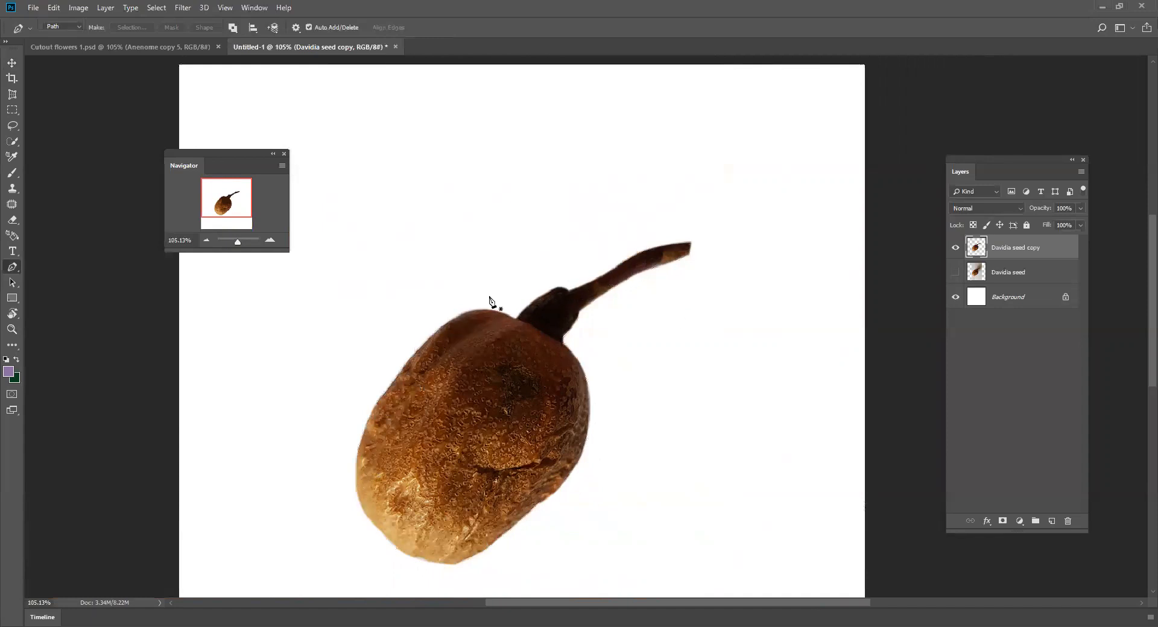
# - Clean up the rough edges of the cut-out seed and stem tip with the Eraser tool
pyautogui.moveTo(238, 243); pyautogui.dragTo(241, 242)
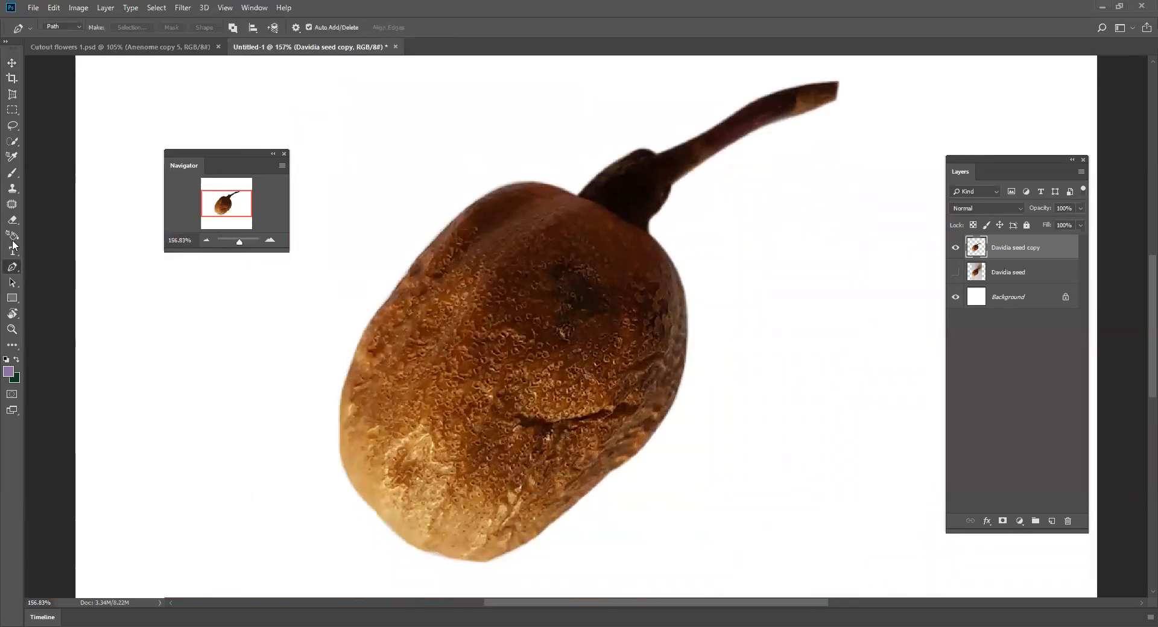
pyautogui.click(12, 220)
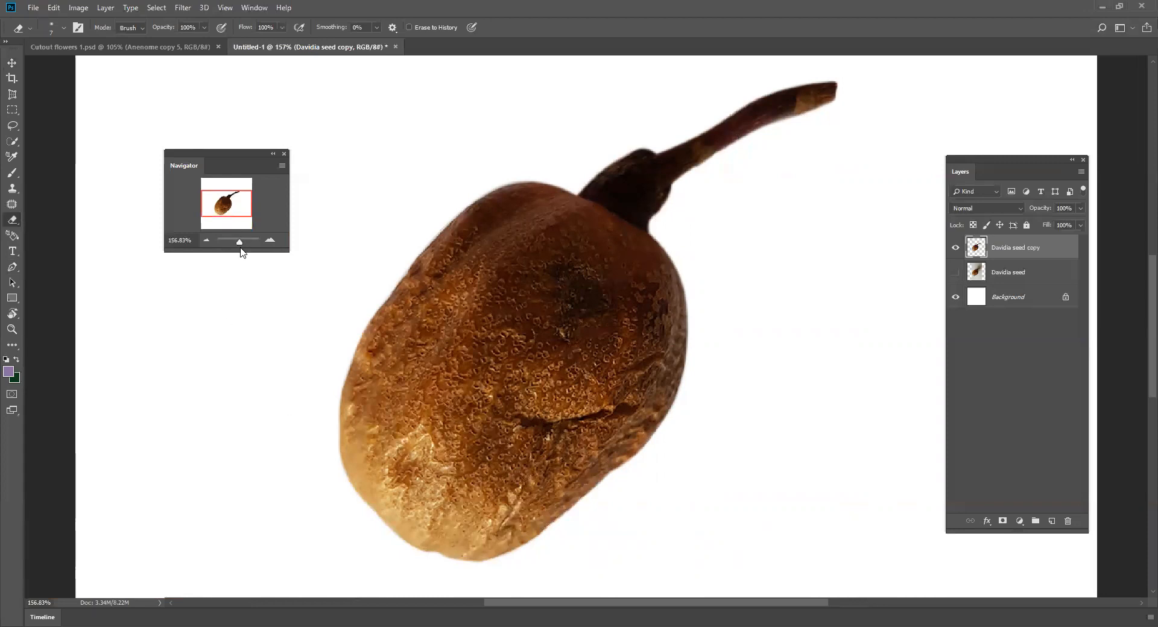
# - Crop the canvas on all four sides to a near-square frame closely surrounding the seed and stem
pyautogui.moveTo(241, 246); pyautogui.dragTo(238, 247)
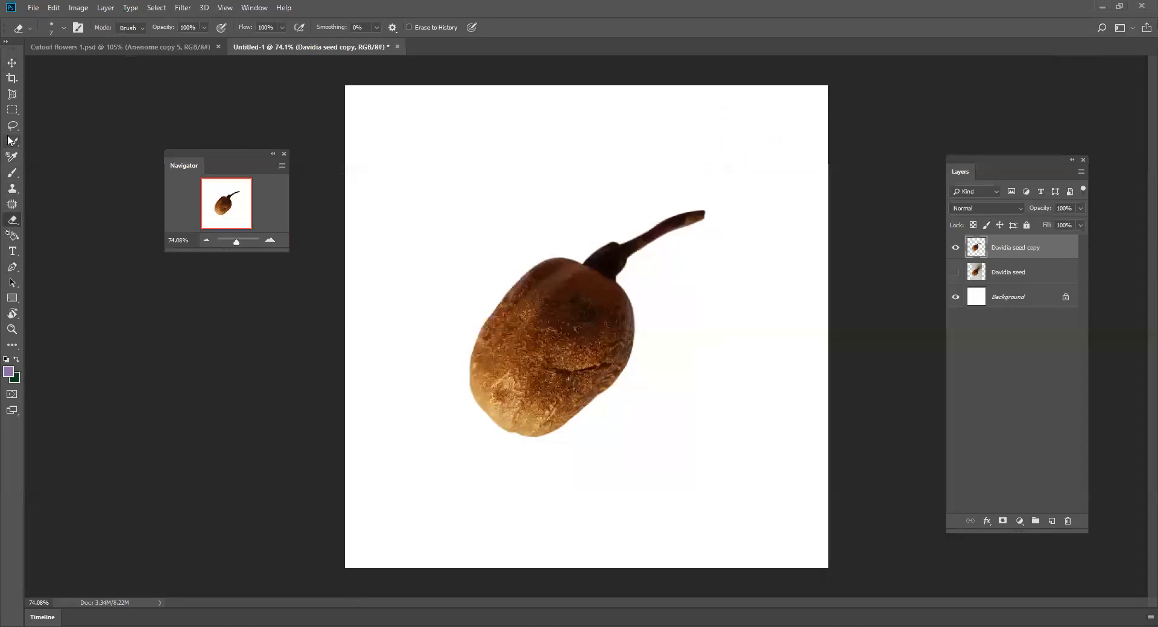
pyautogui.click(12, 80)
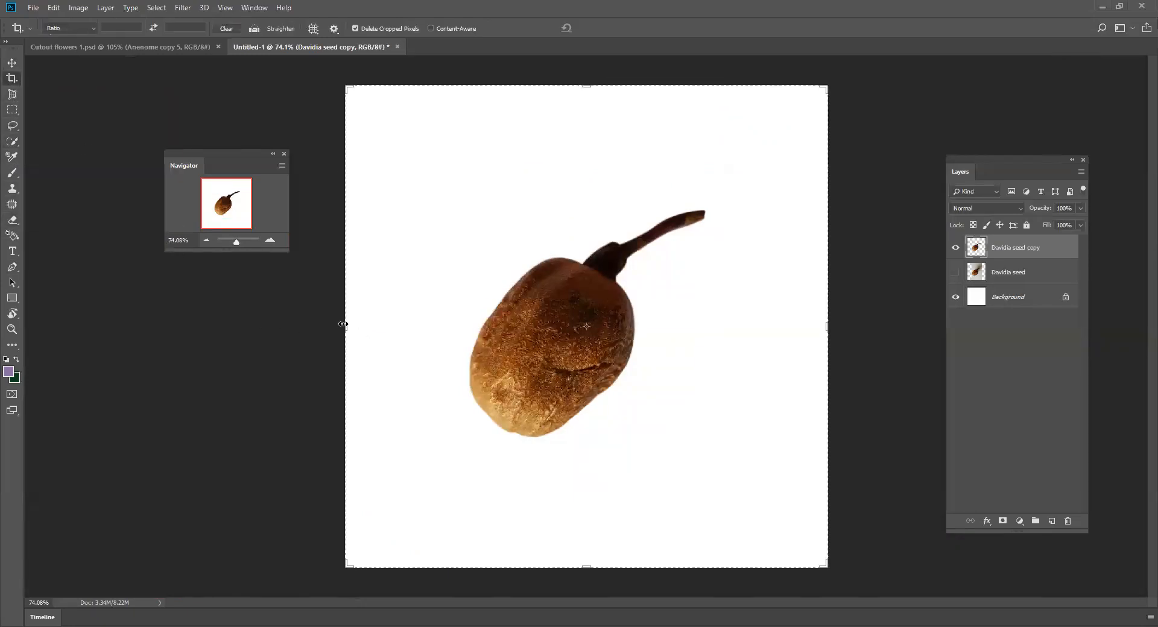
pyautogui.moveTo(347, 326); pyautogui.dragTo(406, 325)
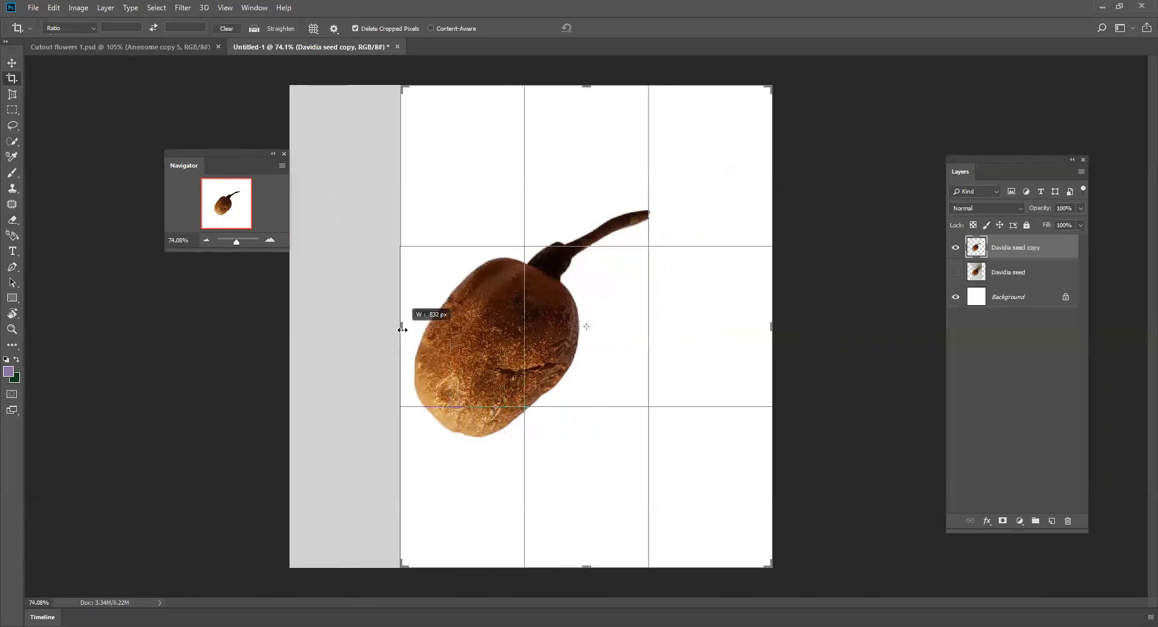
pyautogui.moveTo(589, 567); pyautogui.dragTo(587, 507)
pyautogui.moveTo(770, 330); pyautogui.dragTo(716, 336)
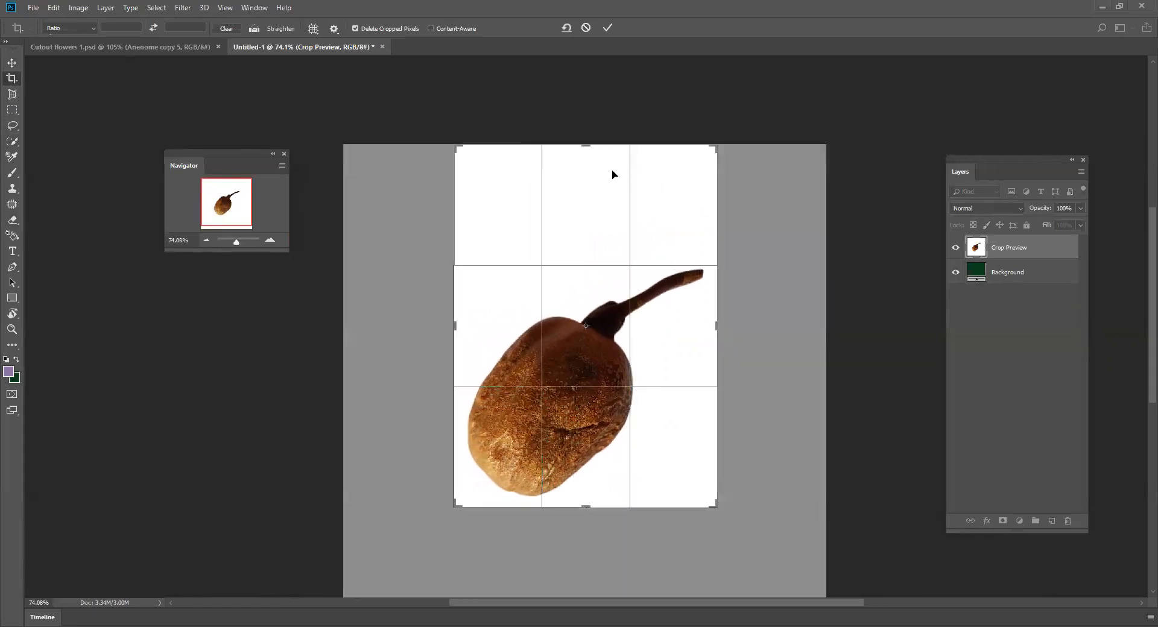
pyautogui.moveTo(585, 144); pyautogui.dragTo(582, 192)
pyautogui.press('Return')
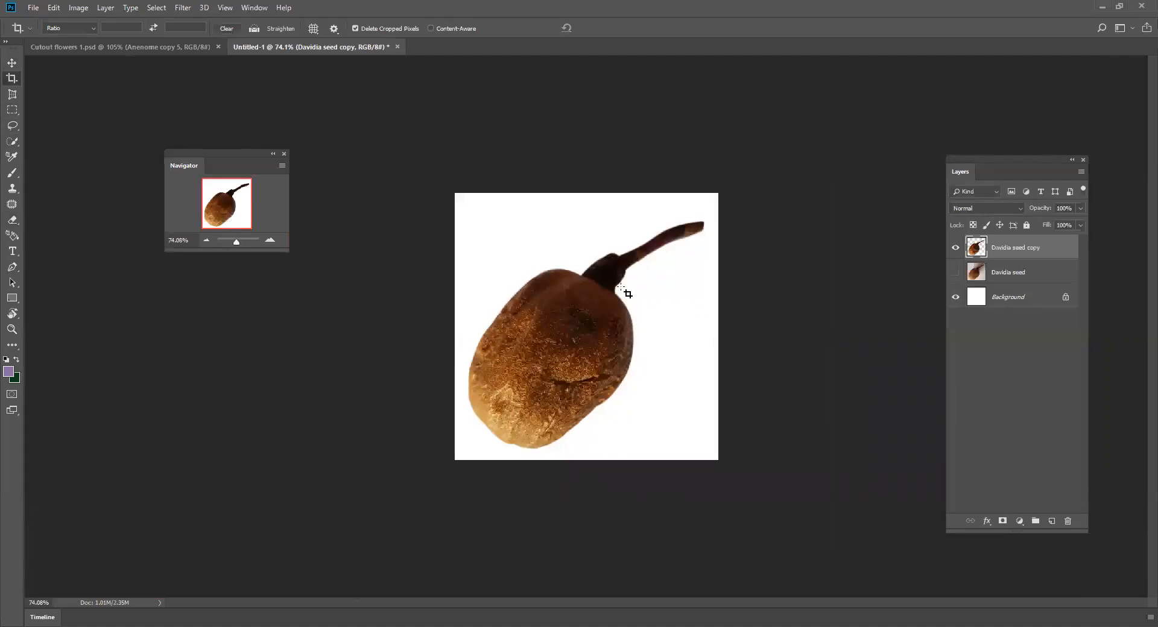
# - Hide the white Background layer so only the cut-out seed shows on transparency
pyautogui.moveTo(237, 240); pyautogui.dragTo(239, 240)
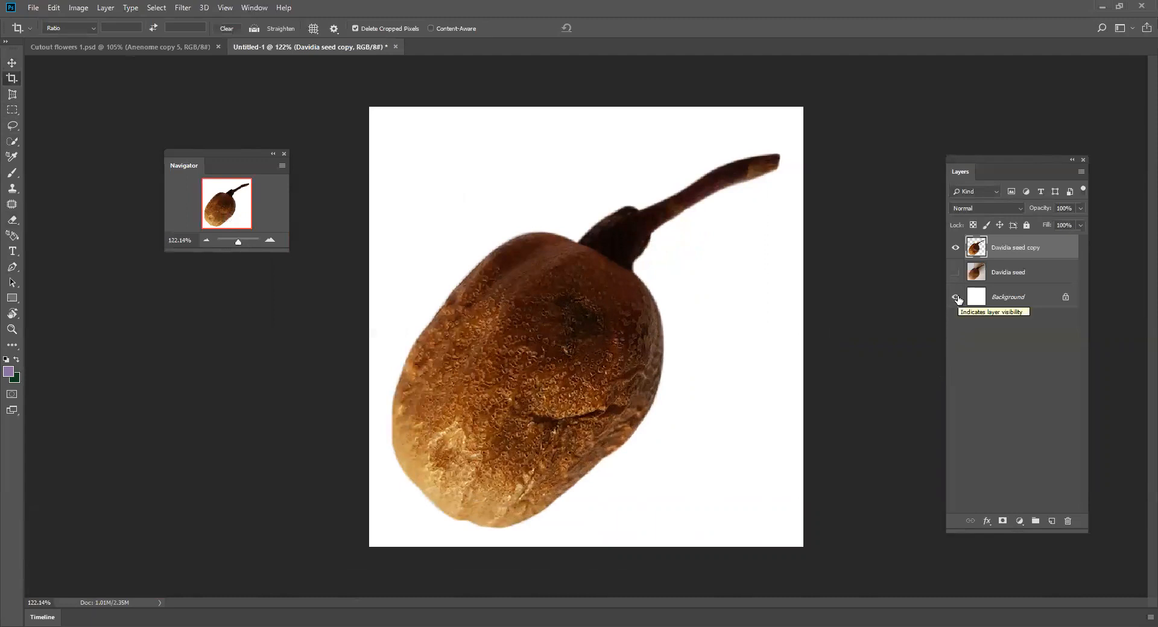
pyautogui.click(957, 297)
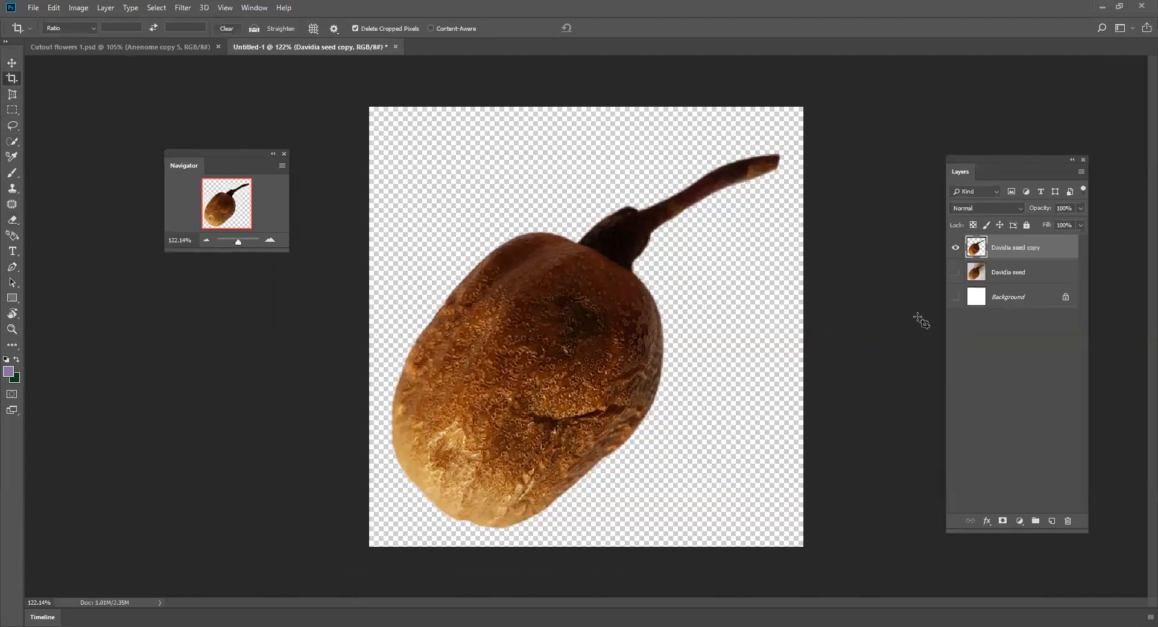